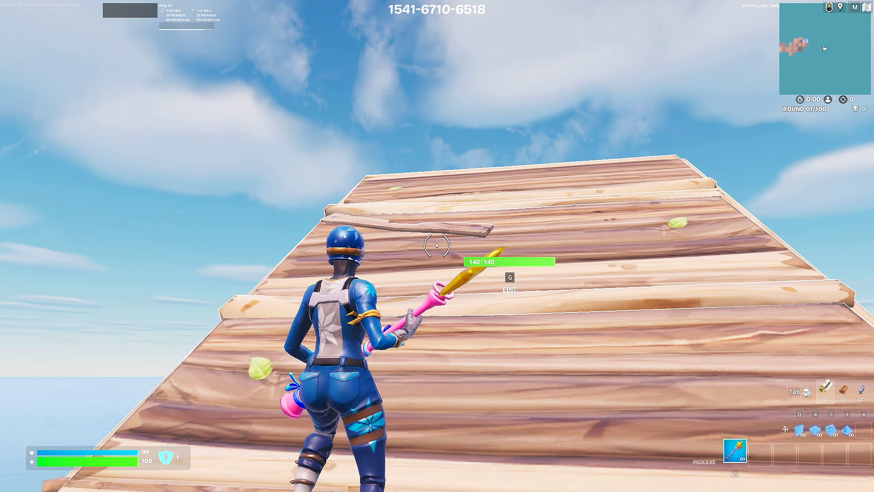
pyautogui.press('w')
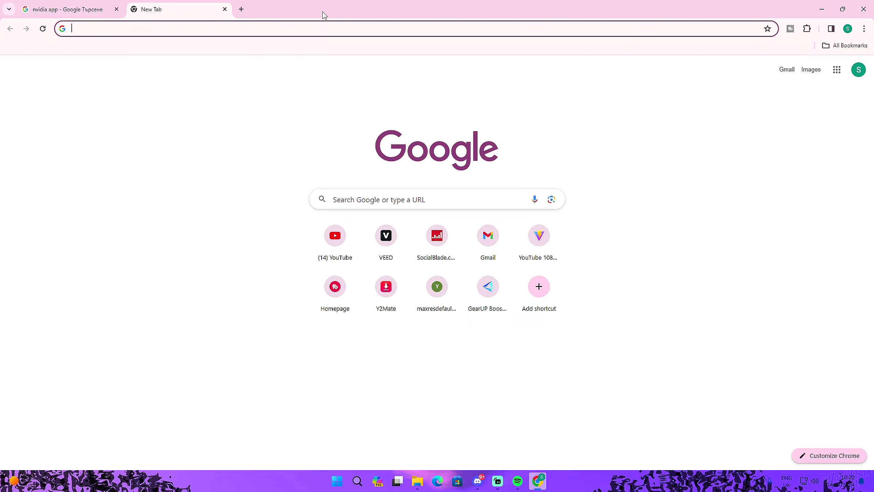
# Open the official NVIDIA App download page from the existing "nvidia app" search results
pyautogui.click(86, 9)
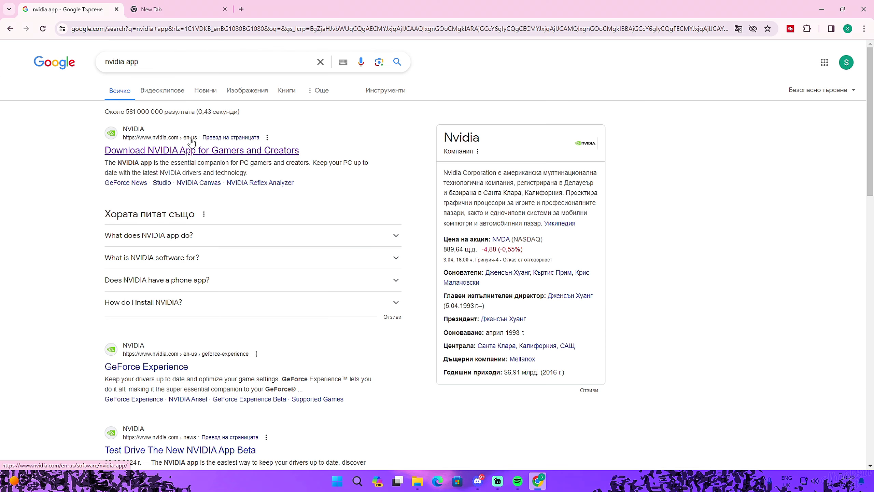
pyautogui.click(190, 150)
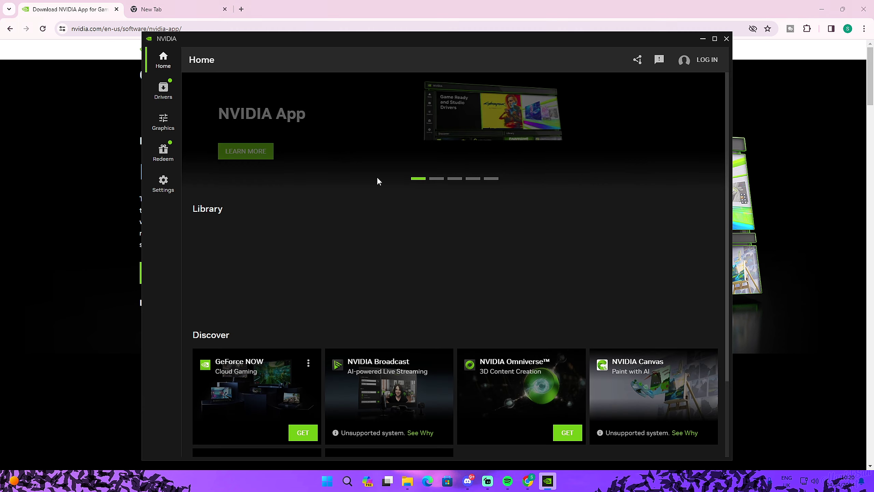
# Switch to the NVIDIA app, maximize its window and check the available driver update
pyautogui.click(714, 38)
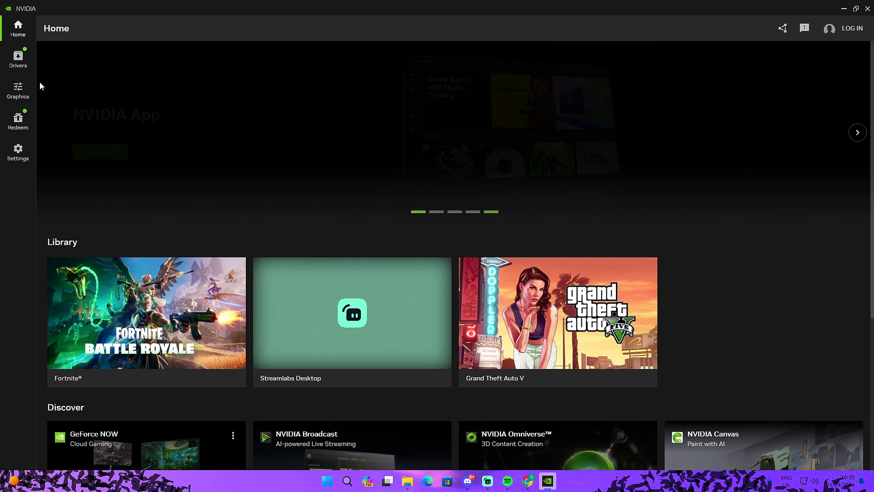
pyautogui.click(18, 57)
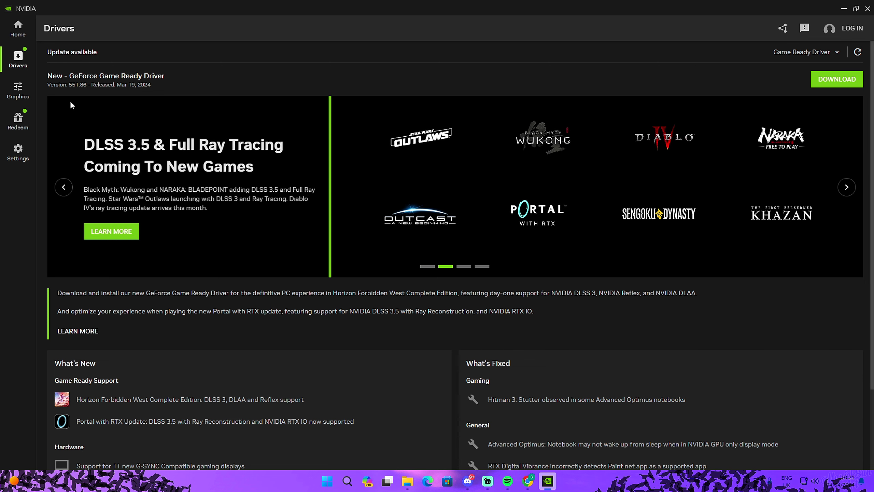
# Open the global graphics driver settings and review the RTX Dynamic Vibrance options
pyautogui.click(16, 88)
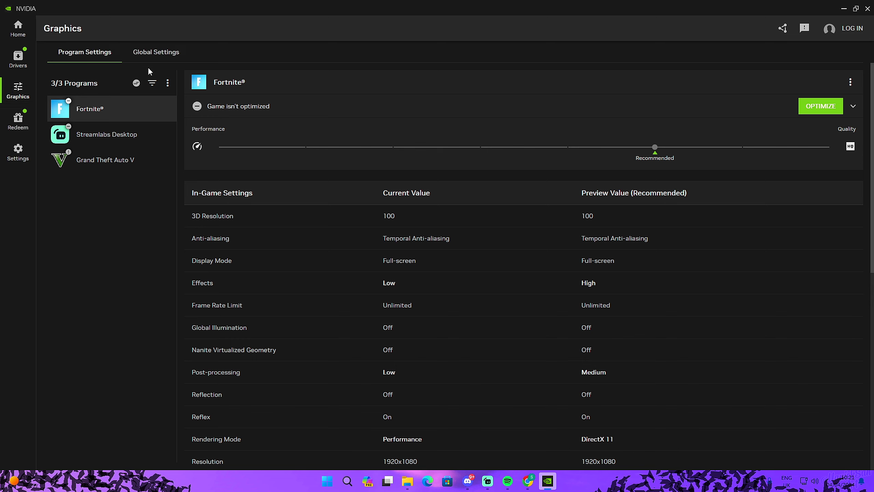
pyautogui.click(151, 56)
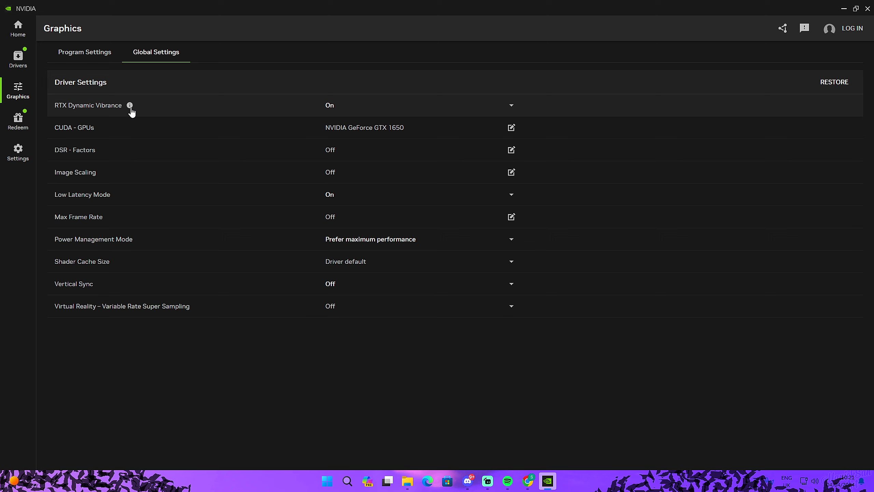
pyautogui.click(508, 110)
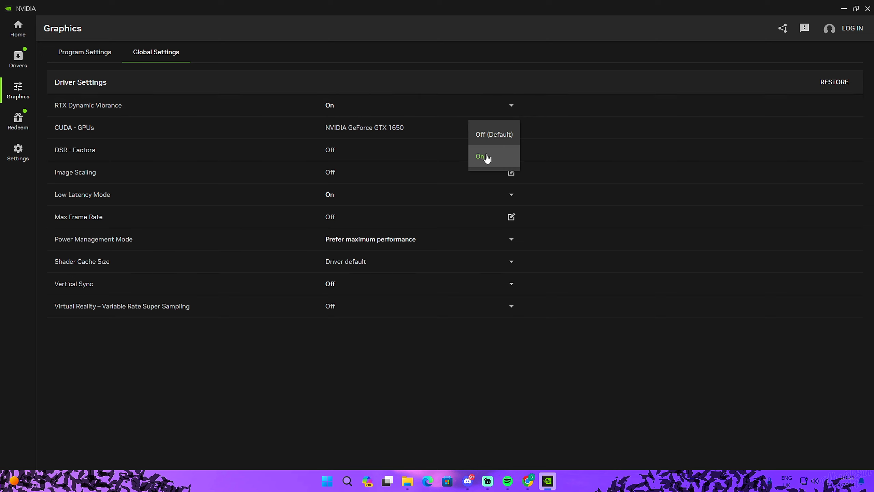
pyautogui.click(607, 145)
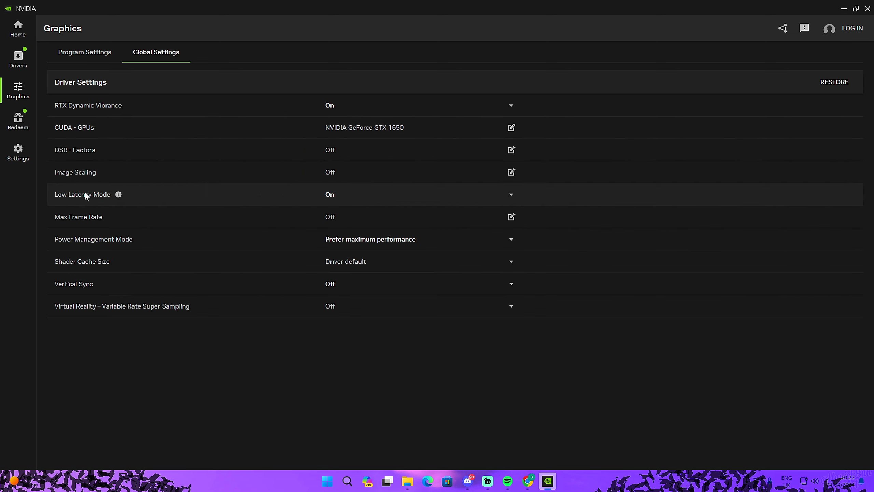
# Review the global Low Latency Mode and Max Frame Rate options without changing them
pyautogui.click(339, 199)
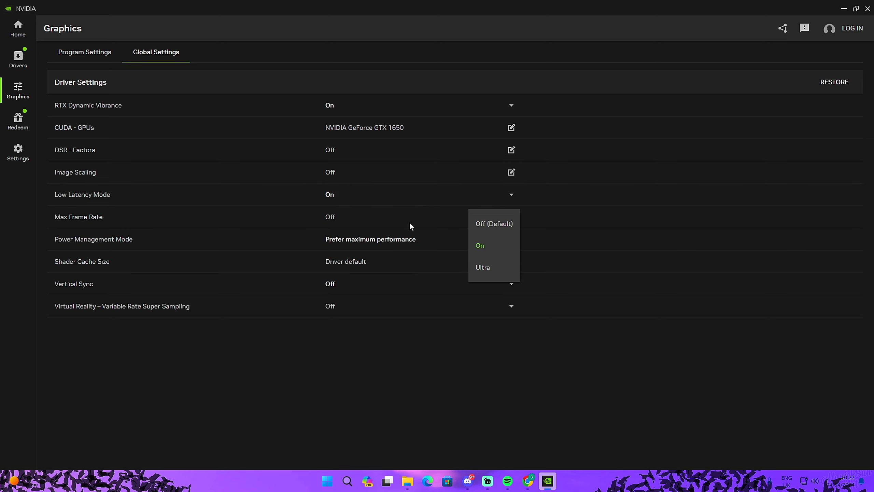
pyautogui.click(692, 202)
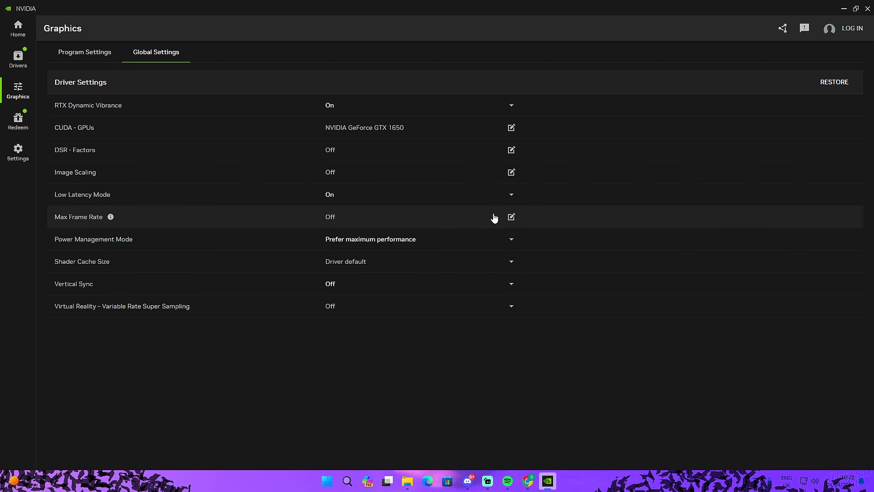
pyautogui.click(418, 217)
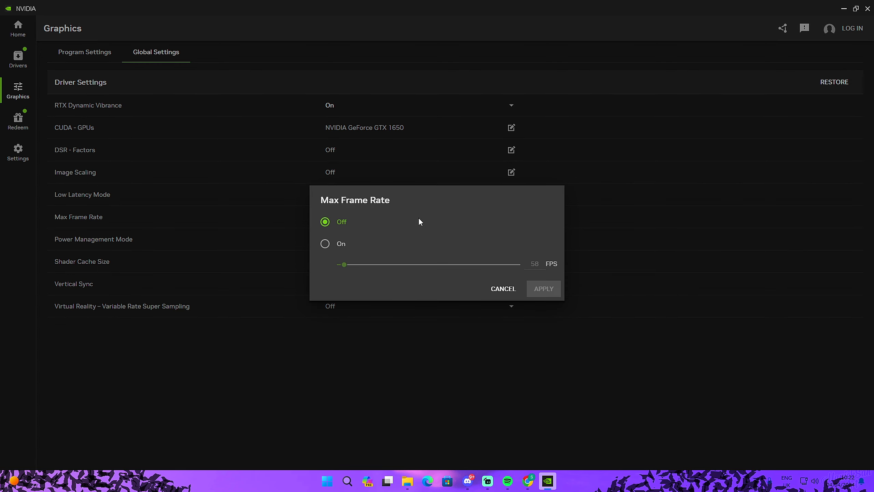
pyautogui.click(503, 291)
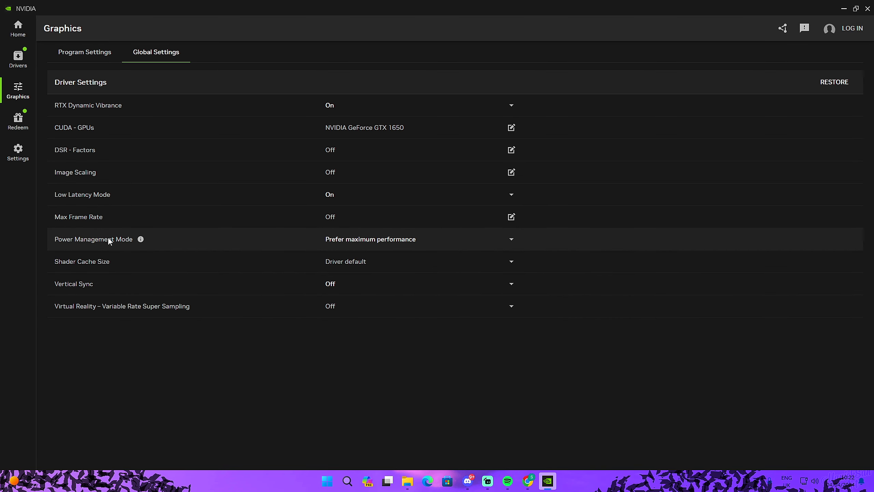
# Set the global Power Management Mode to Prefer maximum performance and review the Shader Cache Size options
pyautogui.click(356, 239)
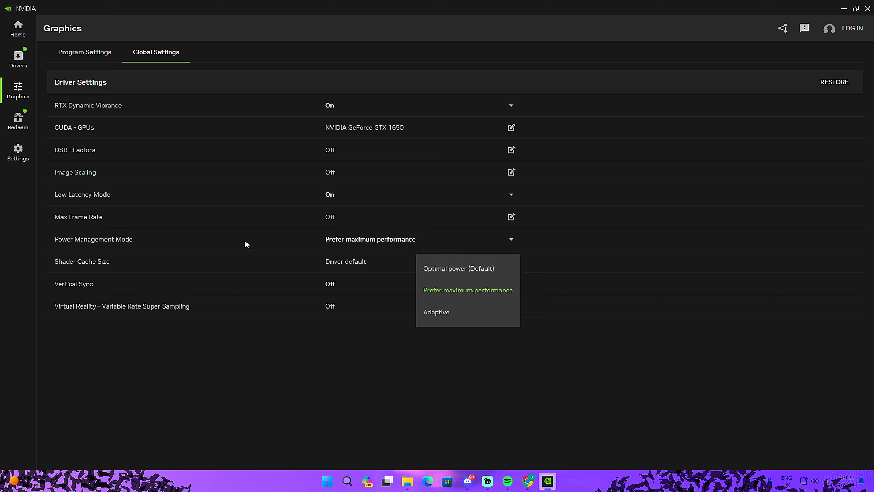
pyautogui.click(467, 296)
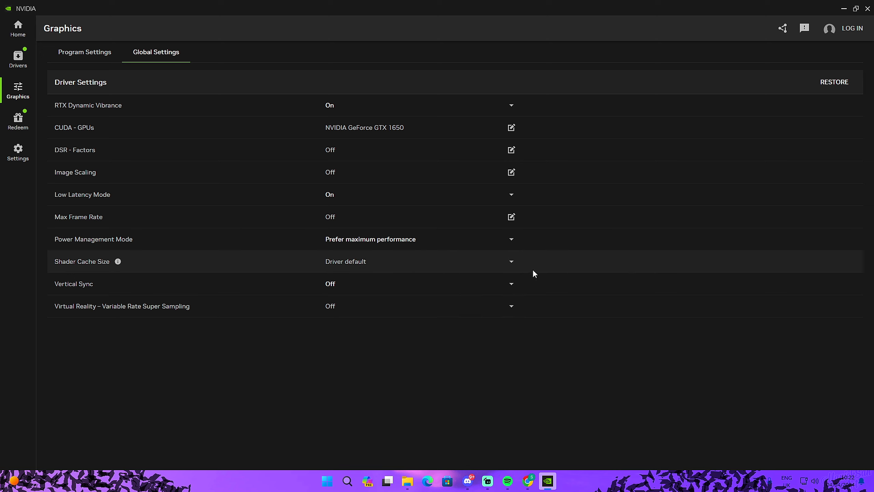
pyautogui.click(345, 263)
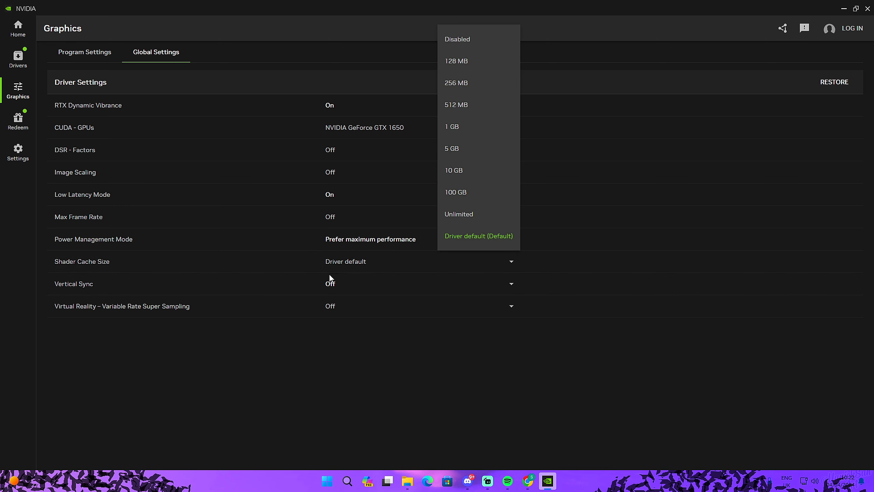
pyautogui.click(361, 288)
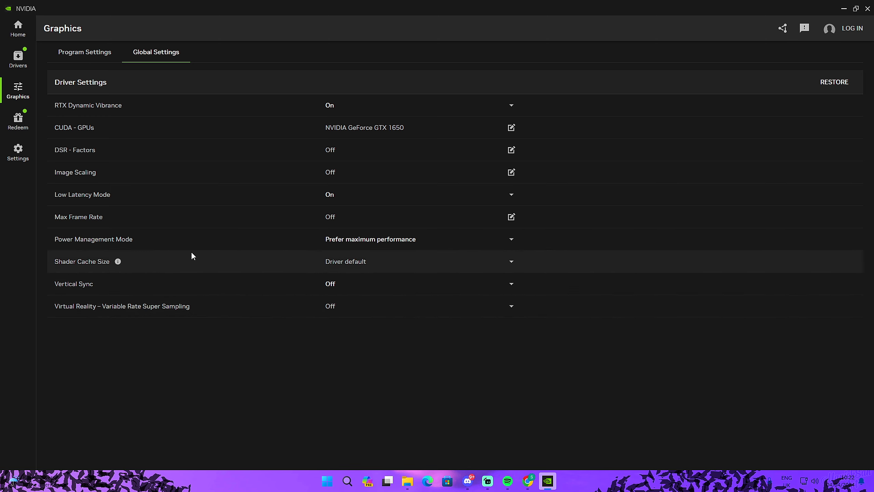
# Apply the recommended optimization to Fortnite in its program-specific graphics settings
pyautogui.click(86, 61)
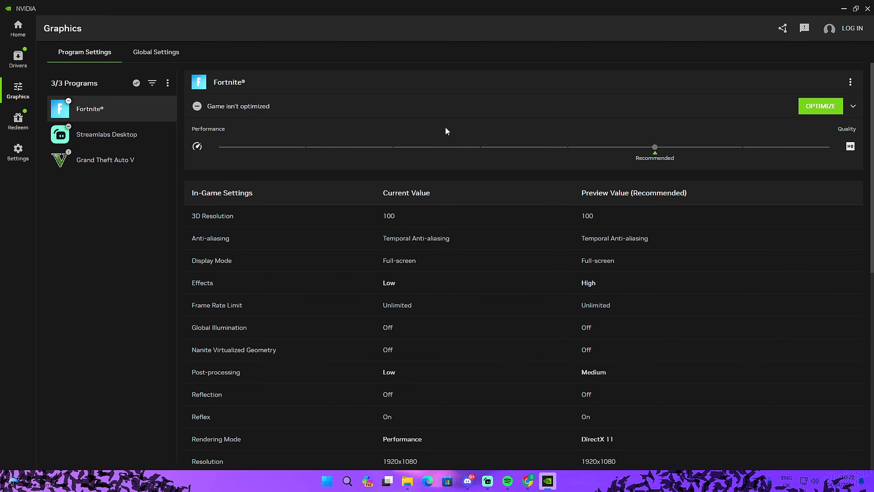
pyautogui.click(850, 82)
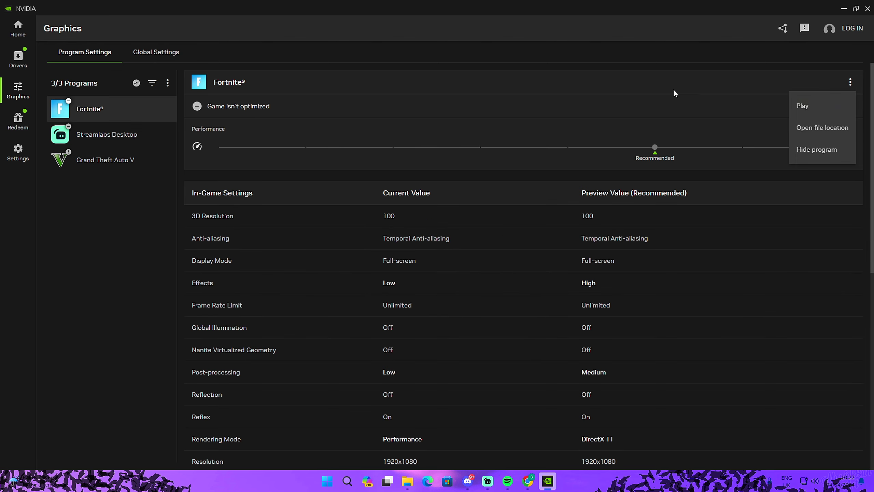
pyautogui.click(742, 100)
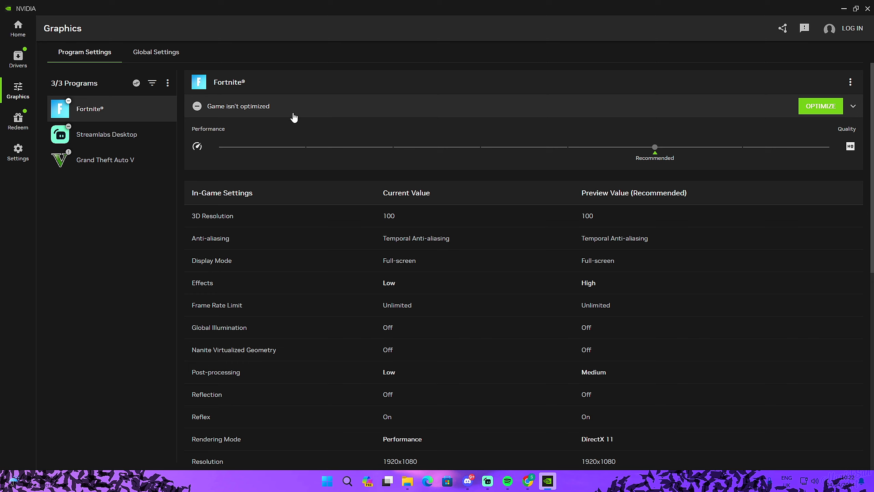
pyautogui.click(821, 106)
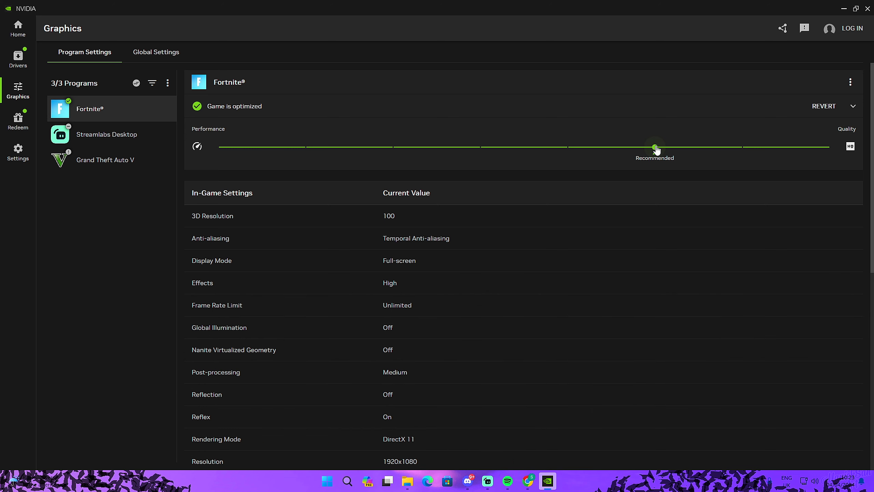
# Change Fortnite's optimization level to the full Performance end of the scale and apply the update
pyautogui.moveTo(658, 148); pyautogui.dragTo(214, 146)
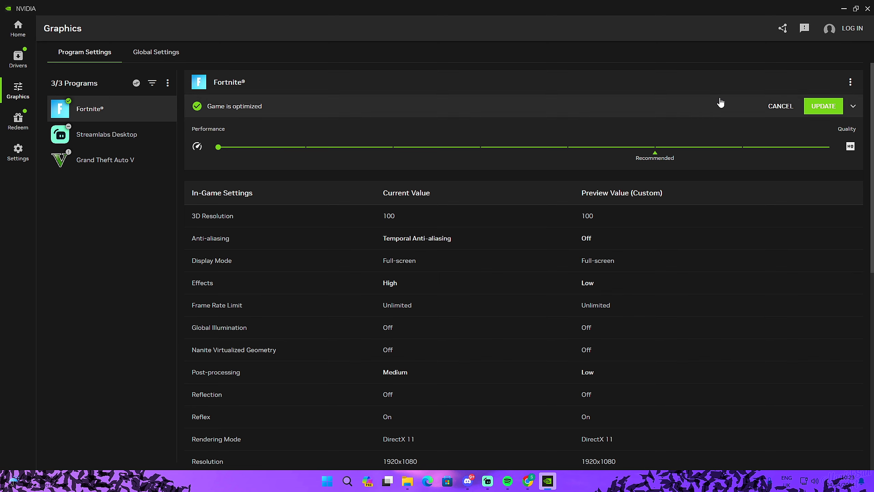
pyautogui.click(824, 106)
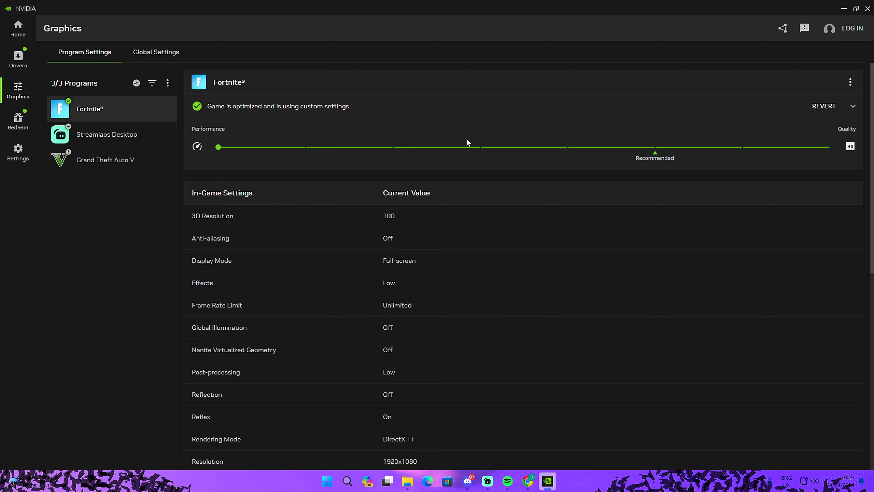
# Open the %localappdata% folder in File Explorer and go to FortniteGame > Saved > Config > WindowsClient
pyautogui.press('super+r')
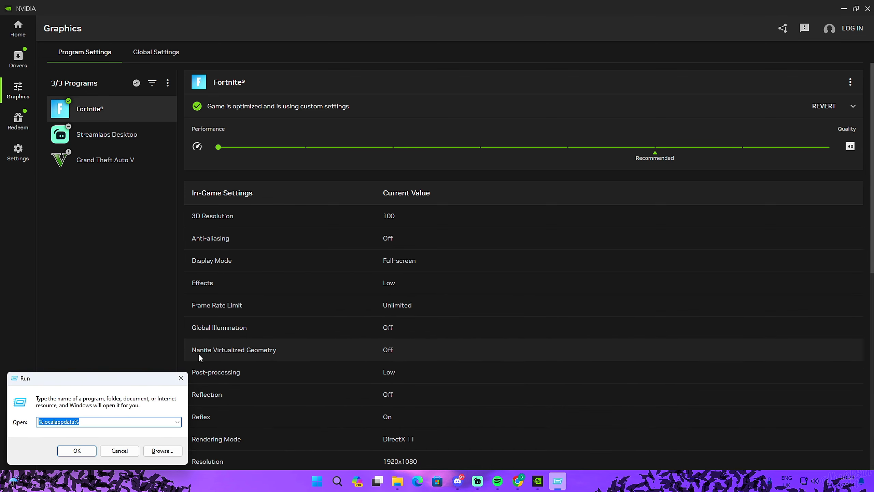
pyautogui.press('Return')
pyautogui.scroll(-15, 356, 225)
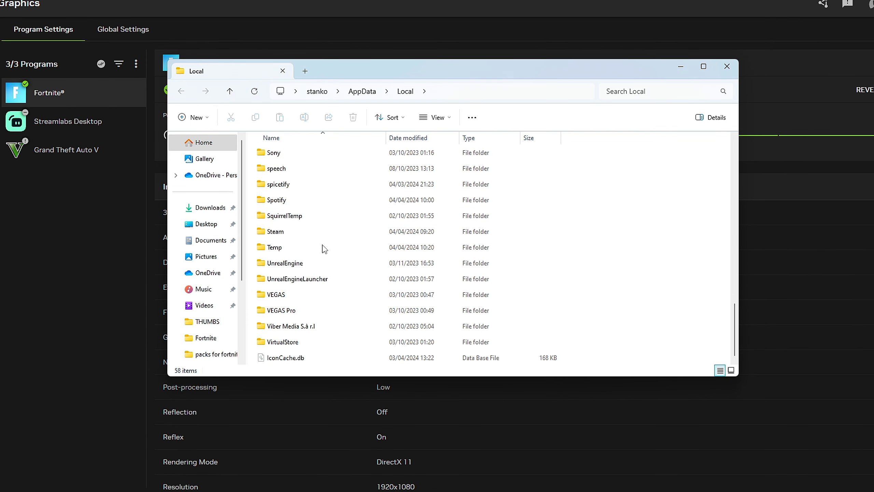
pyautogui.scroll(14, 327, 253)
pyautogui.scroll(-3, 303, 275)
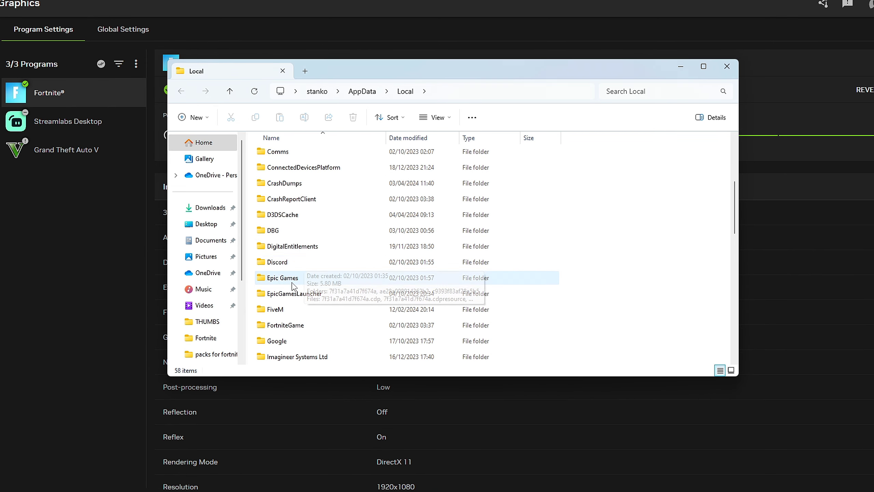
pyautogui.doubleClick(290, 322)
pyautogui.doubleClick(290, 153)
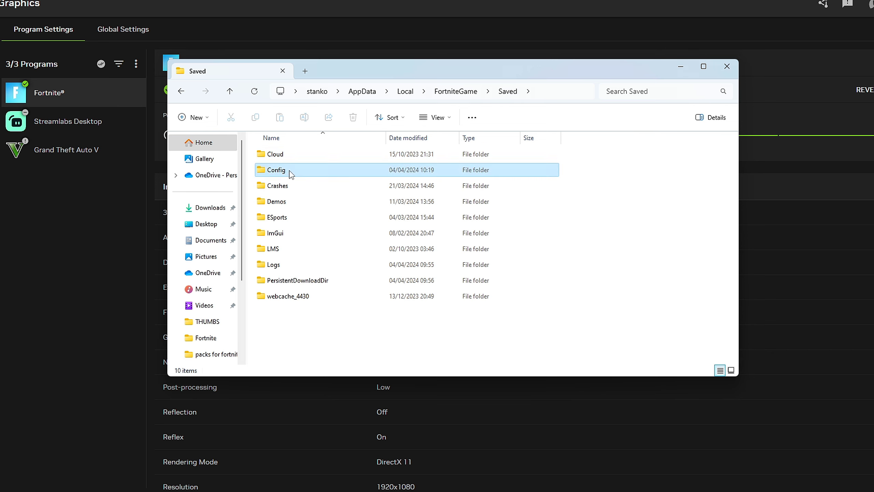
pyautogui.doubleClick(291, 169)
pyautogui.doubleClick(293, 171)
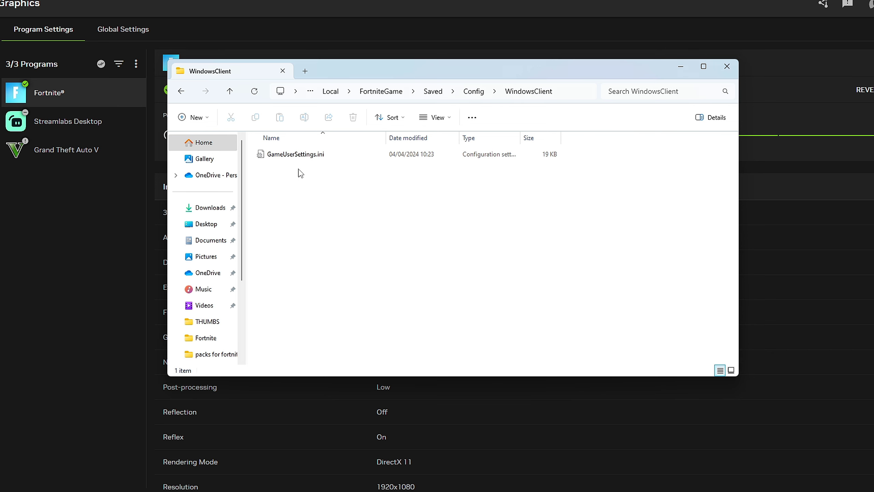
# Check the Read-only attribute in the properties of GameUserSettings.ini, then return to the NVIDIA app
pyautogui.click(295, 157)
pyautogui.rightClick(294, 156)
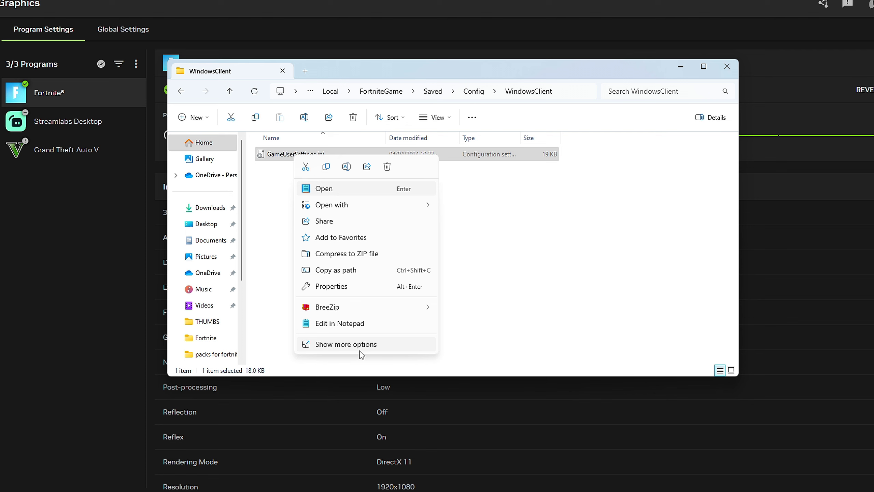
pyautogui.click(359, 347)
pyautogui.click(338, 381)
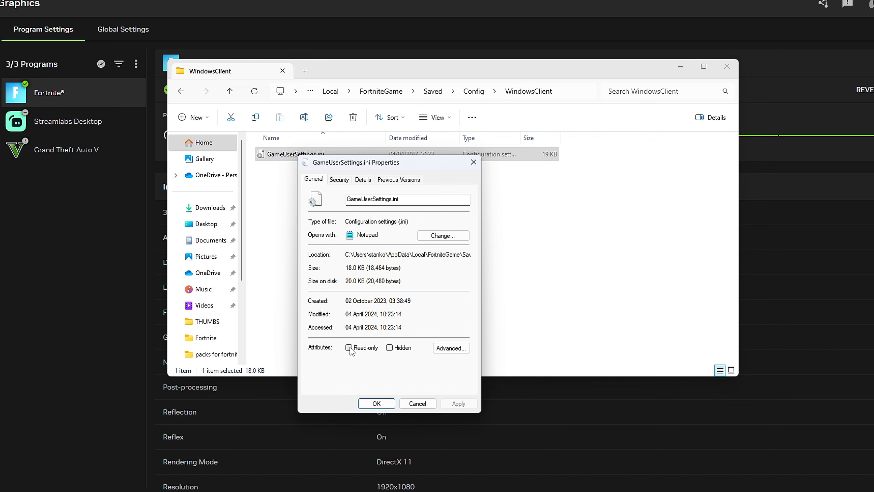
pyautogui.click(376, 403)
pyautogui.click(774, 154)
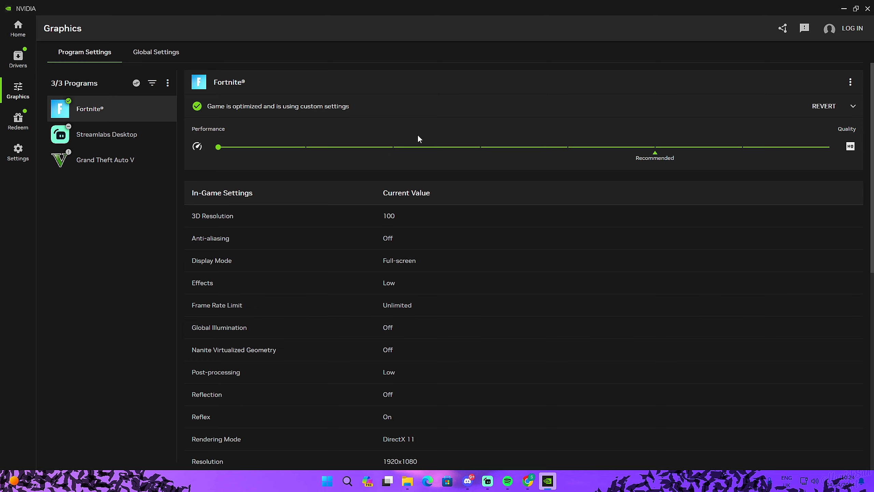
# Turn on RTX Dynamic Vibrance specifically for Fortnite with Intensity 50 and Saturation boost 25, and apply it
pyautogui.scroll(-10, 407, 208)
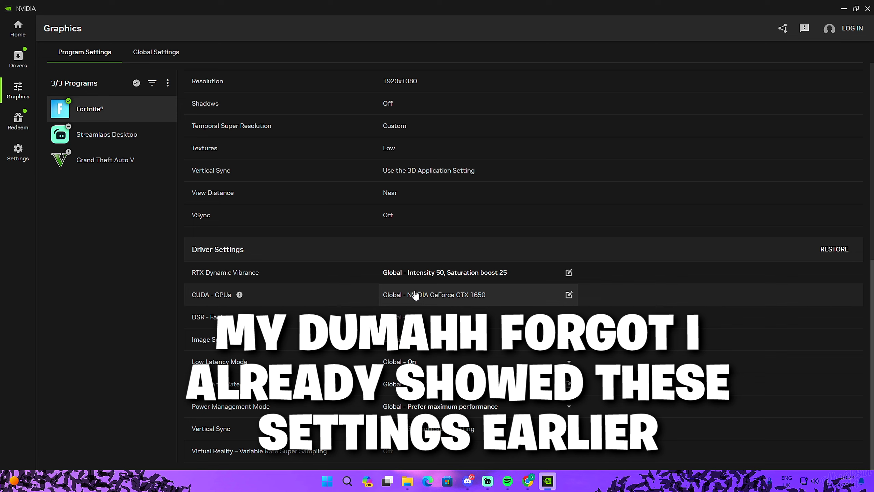
pyautogui.click(461, 273)
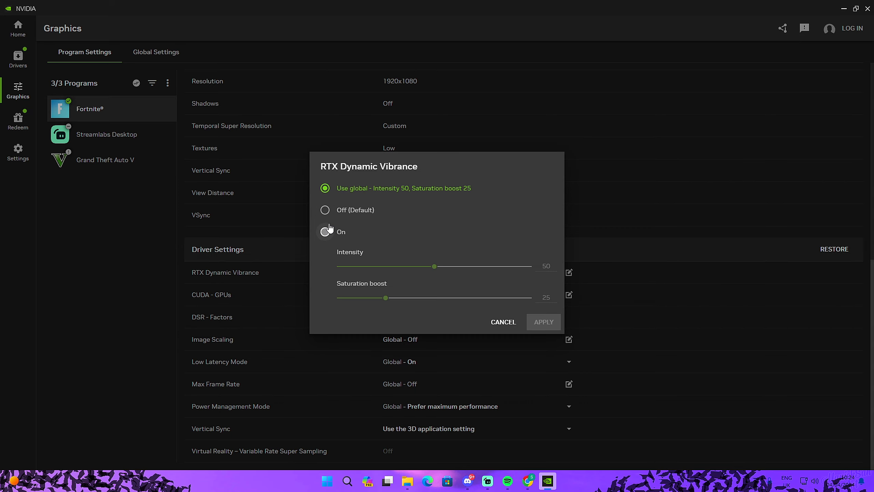
pyautogui.click(325, 231)
pyautogui.click(544, 323)
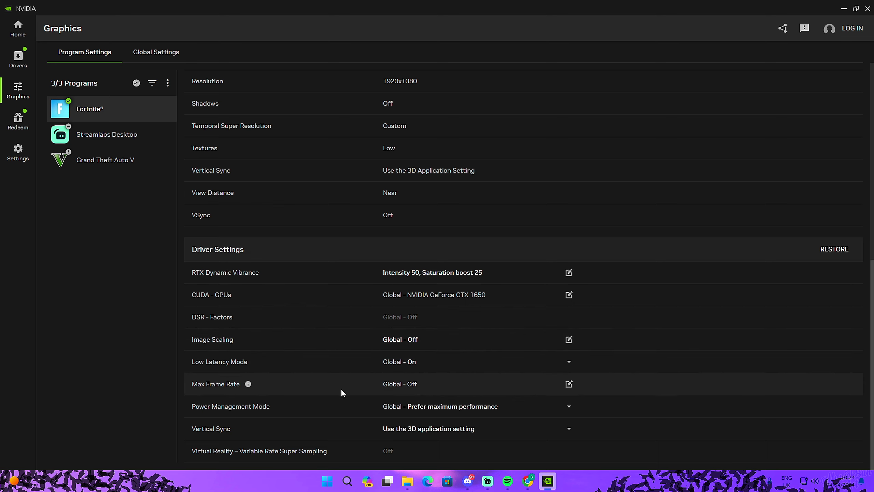
# Open the app's own system settings with the gaming rig details and feature options
pyautogui.scroll(10, 529, 345)
pyautogui.click(18, 152)
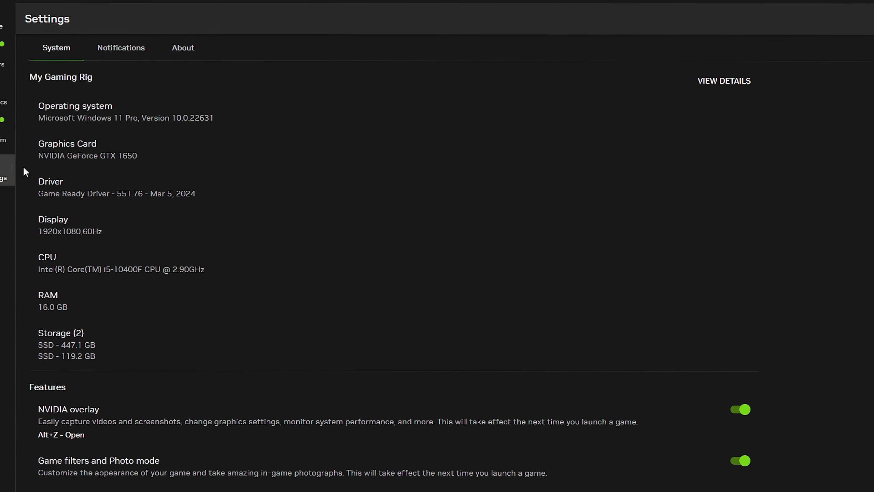
# Review the system settings for the overlay, game filters, automatic driver downloads, game scanning and optimization, and NVIDIA Control Panel access
pyautogui.scroll(-5, 136, 270)
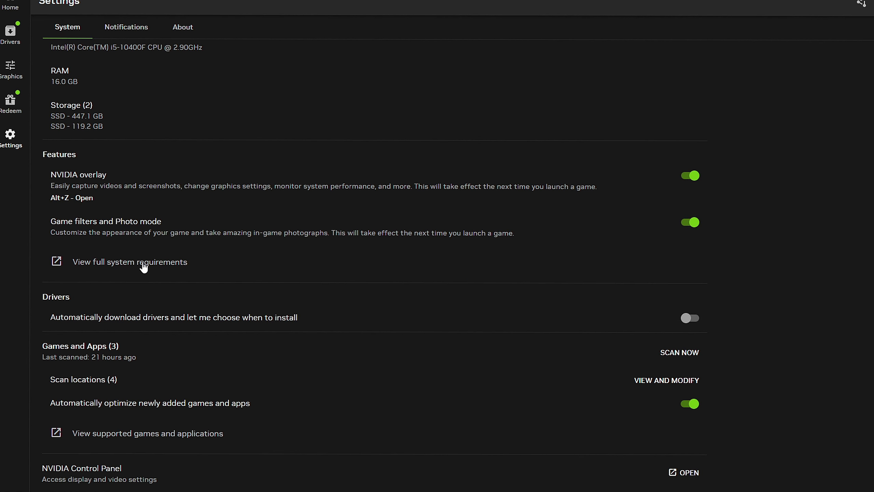
pyautogui.scroll(5, 242, 297)
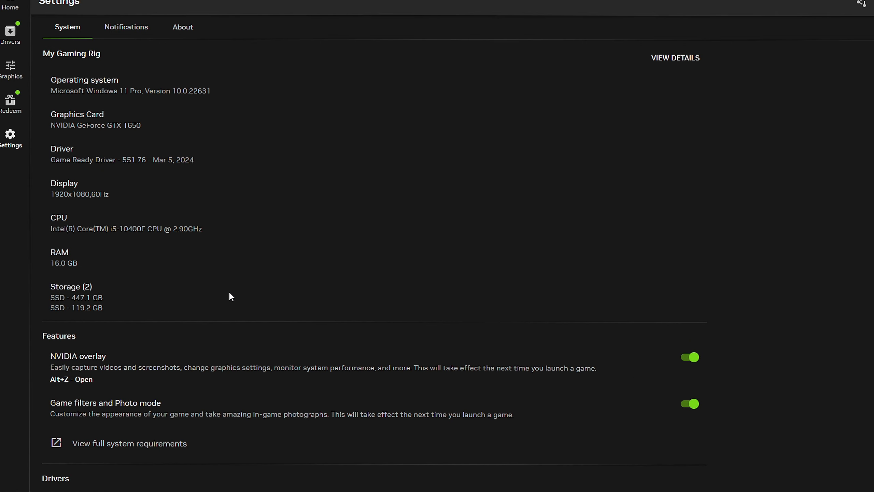
pyautogui.scroll(-4, 229, 292)
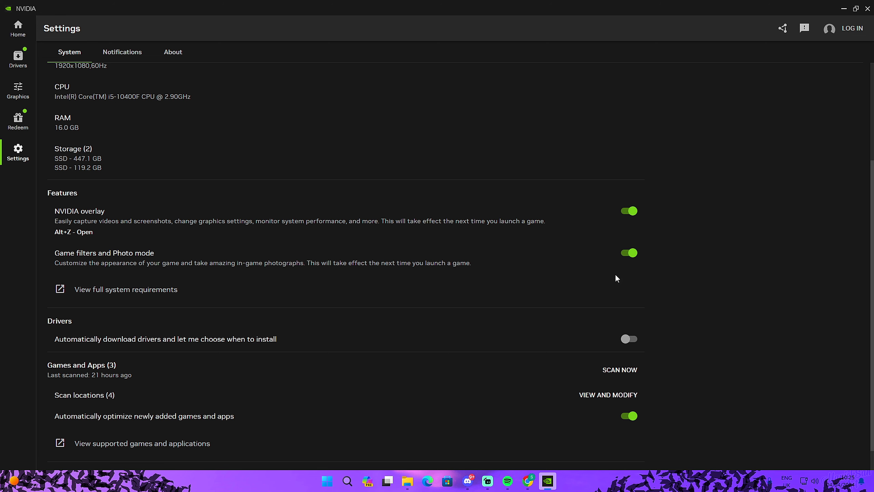
pyautogui.scroll(-1, 614, 273)
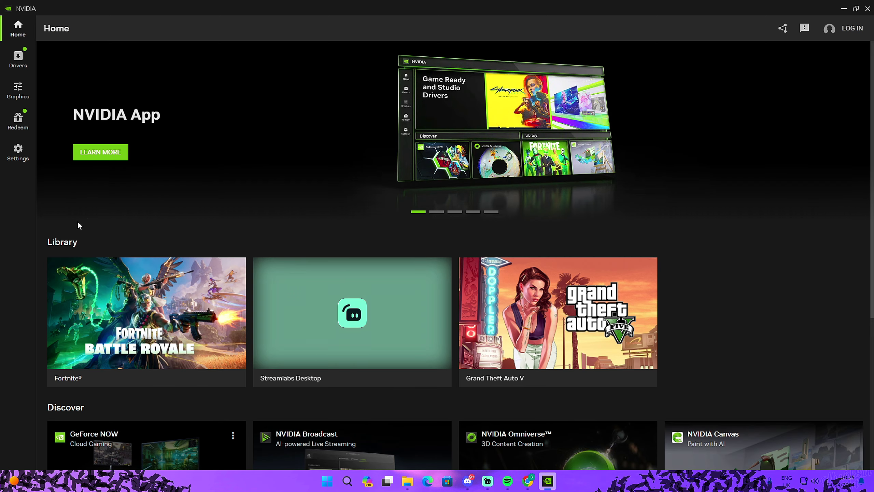
pyautogui.moveTo(121, 298)
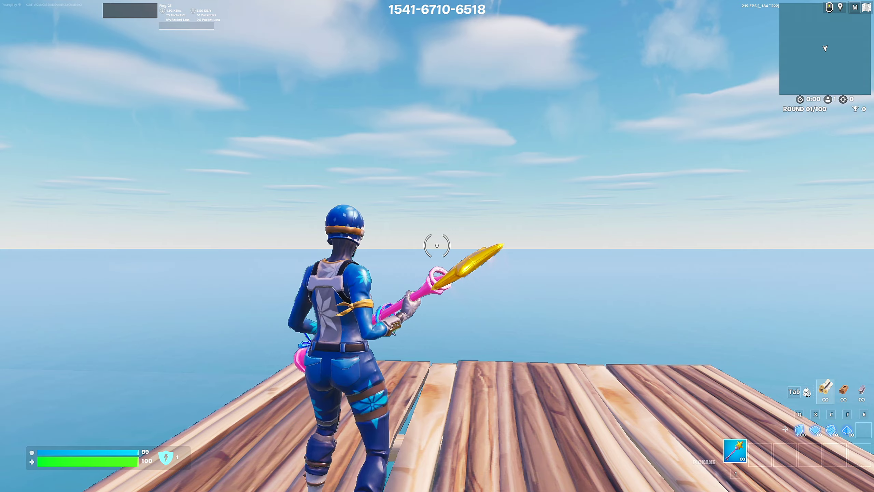
pyautogui.press('w')
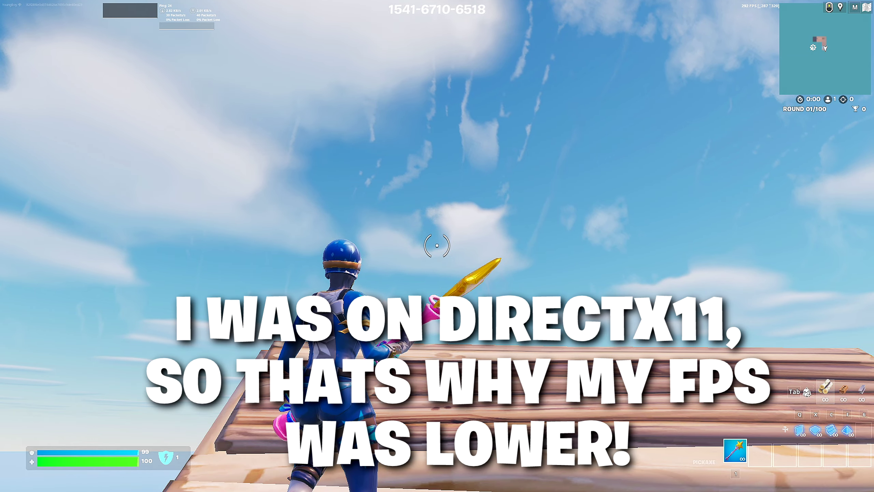
pyautogui.press('space')
pyautogui.press('space')
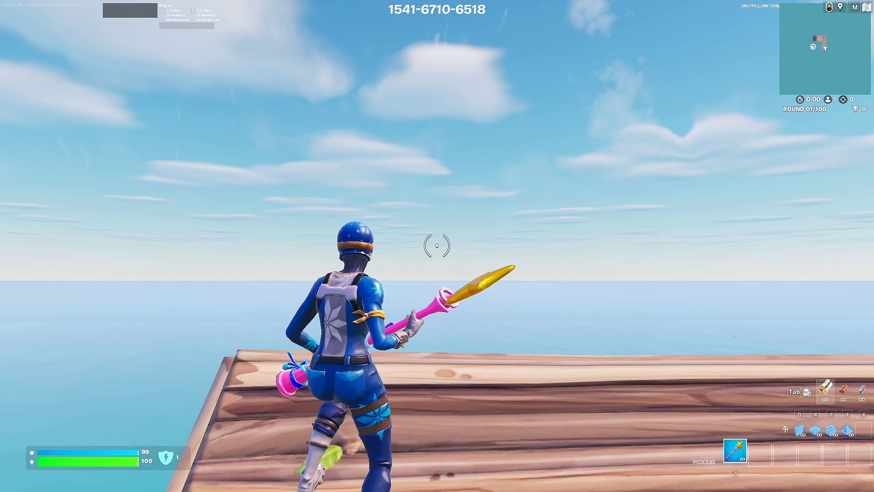
pyautogui.press('d')
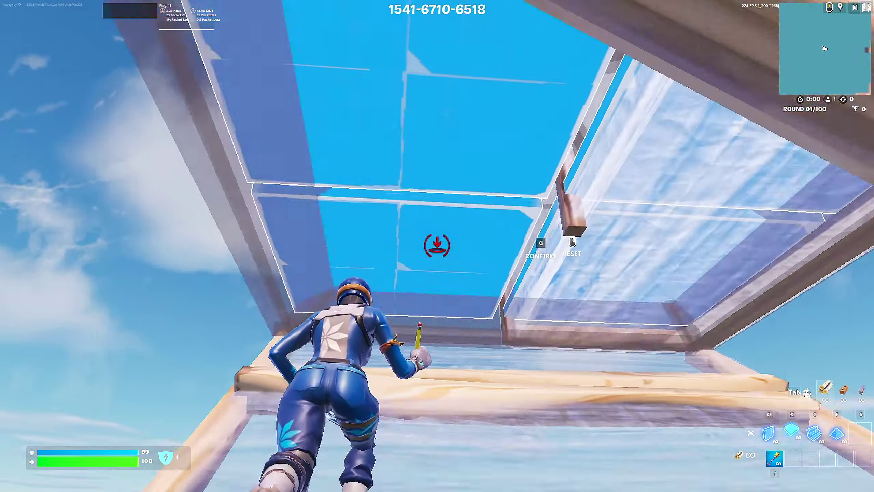
pyautogui.press('x')
pyautogui.press('g')
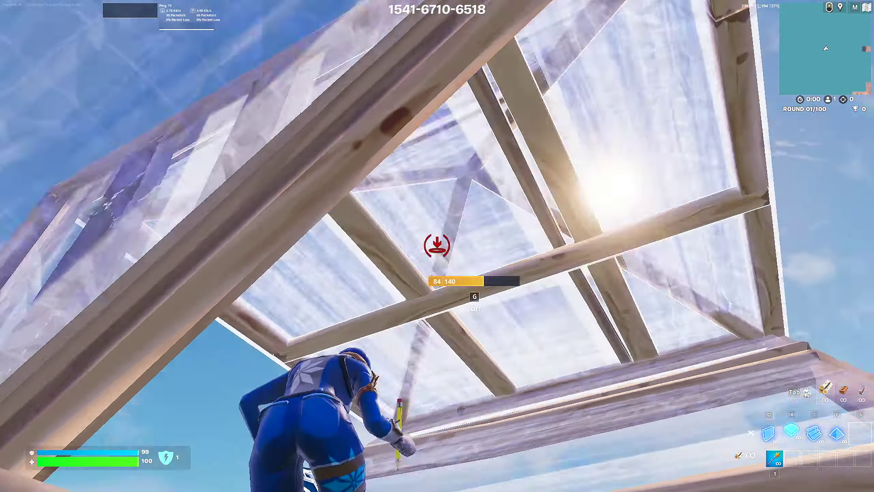
pyautogui.press('q')
pyautogui.press('g')
pyautogui.press('g')
pyautogui.press('g')
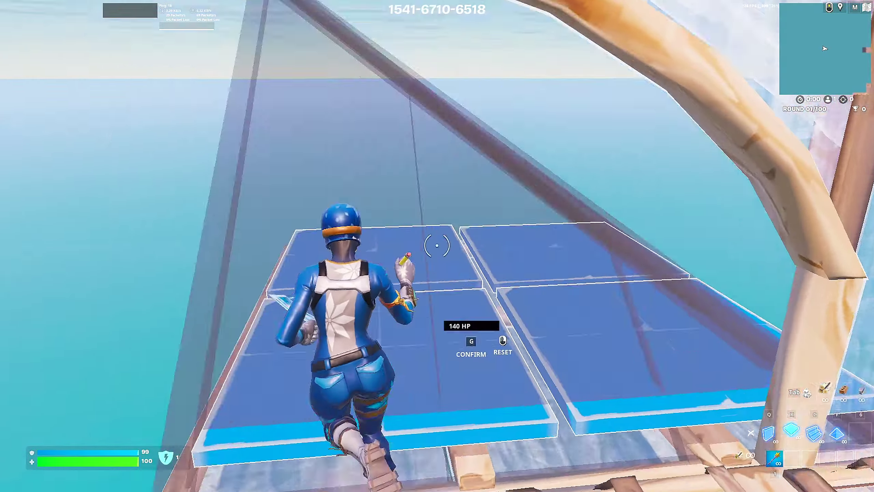
pyautogui.press('g')
pyautogui.press('1')
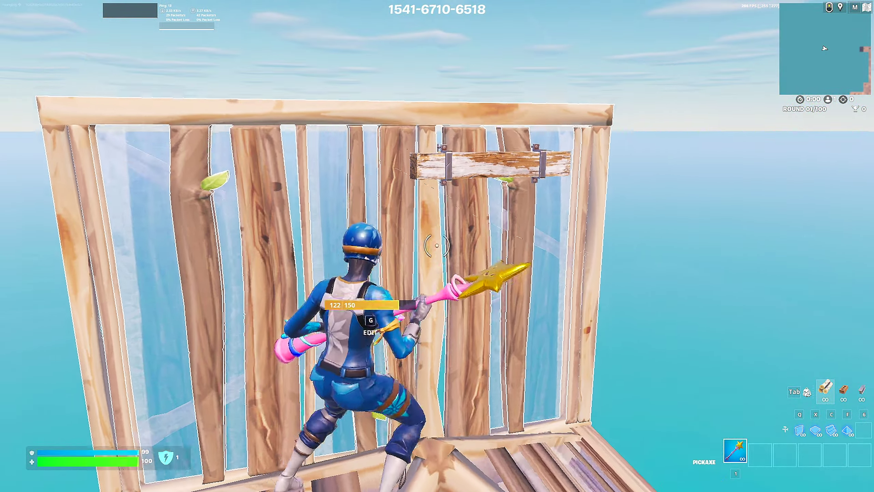
pyautogui.press('c')
pyautogui.click(437, 245)
pyautogui.press('1')
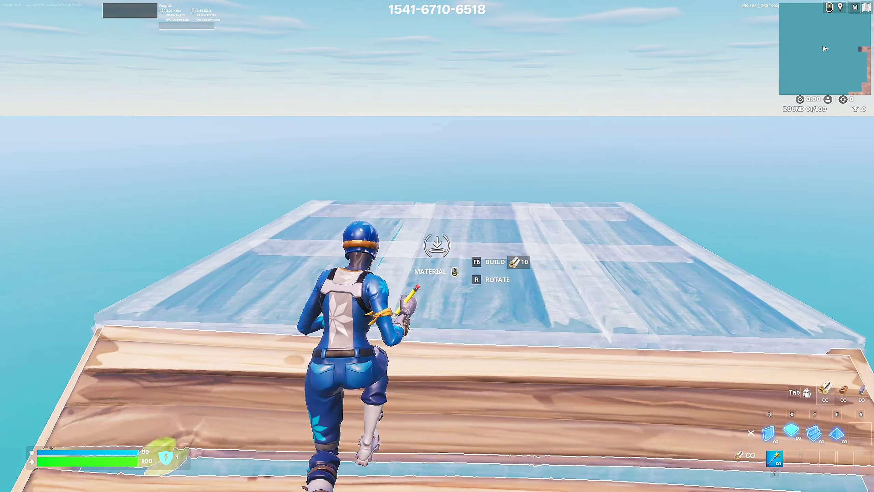
pyautogui.press('F6')
pyautogui.press('c')
pyautogui.press('F6')
pyautogui.press('1')
pyautogui.press('q')
pyautogui.click(437, 245)
pyautogui.press('x')
pyautogui.press('1')
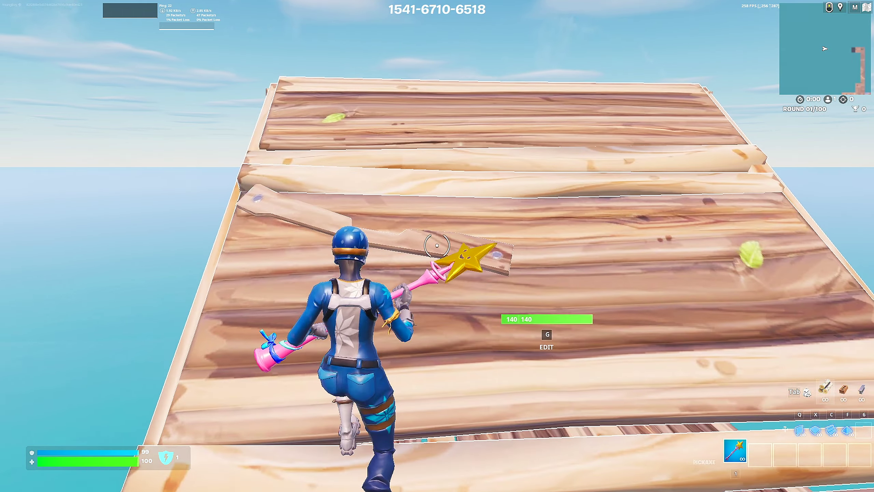
pyautogui.press('w')
pyautogui.press('F6')
pyautogui.press('c')
pyautogui.press('F6')
pyautogui.press('1')
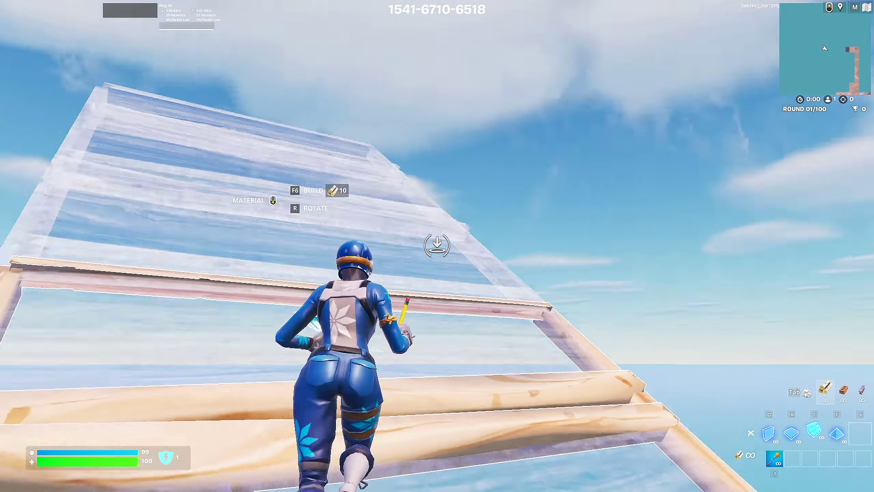
pyautogui.press('f')
pyautogui.press('g')
pyautogui.click(437, 246)
pyautogui.press('q')
pyautogui.press('g')
pyautogui.click(437, 246)
pyautogui.press('c')
pyautogui.press('1')
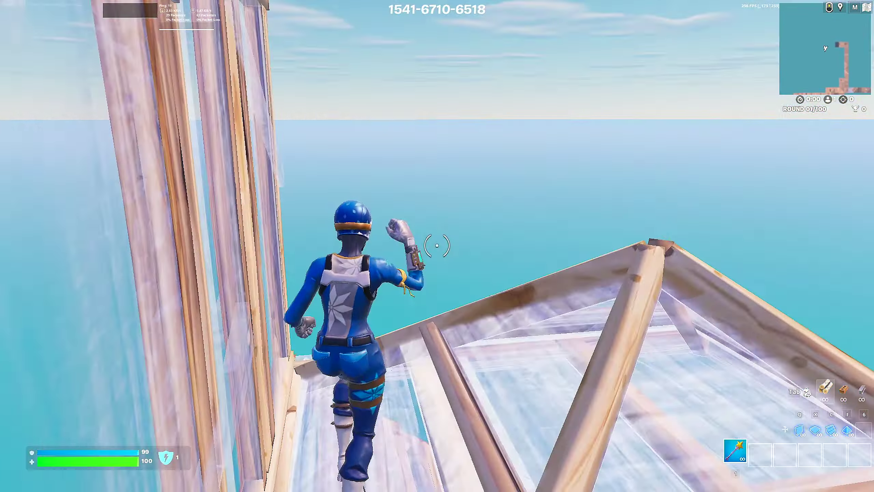
pyautogui.press('x')
pyautogui.click(437, 245)
pyautogui.press('c')
pyautogui.press('F6')
pyautogui.press('q')
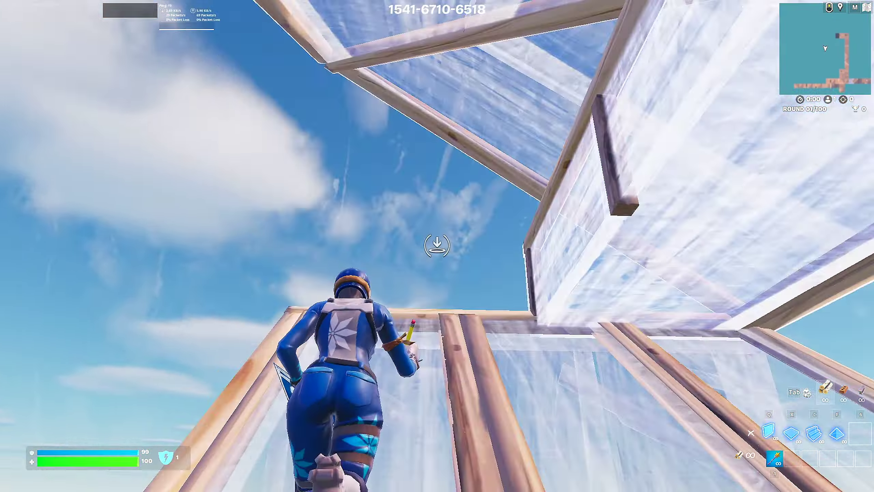
pyautogui.press('F6')
pyautogui.press('x')
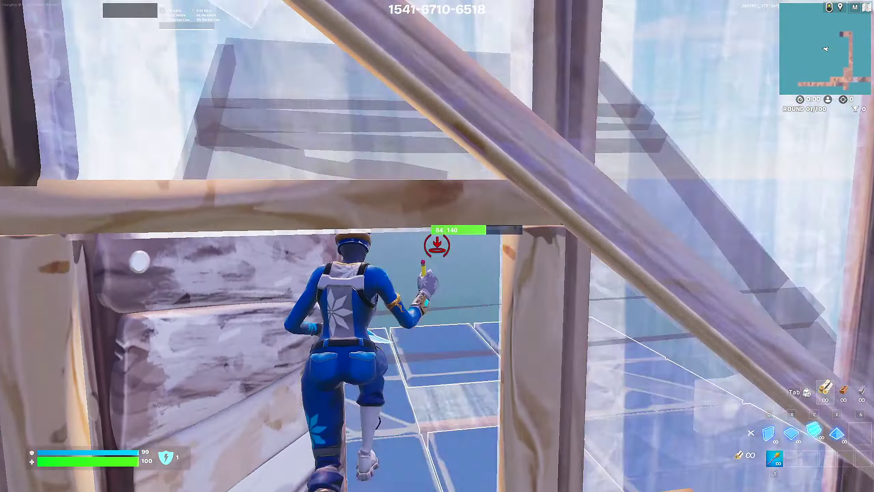
pyautogui.press('q')
pyautogui.press('c')
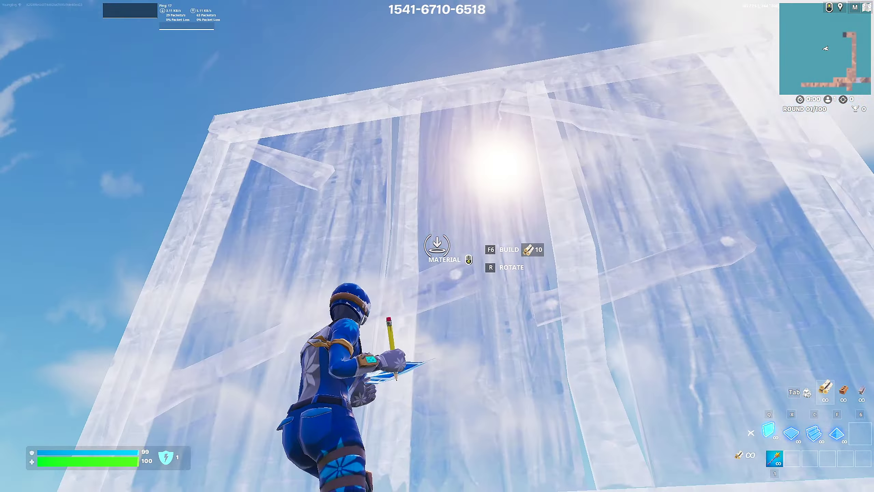
pyautogui.press('F6')
pyautogui.press('1')
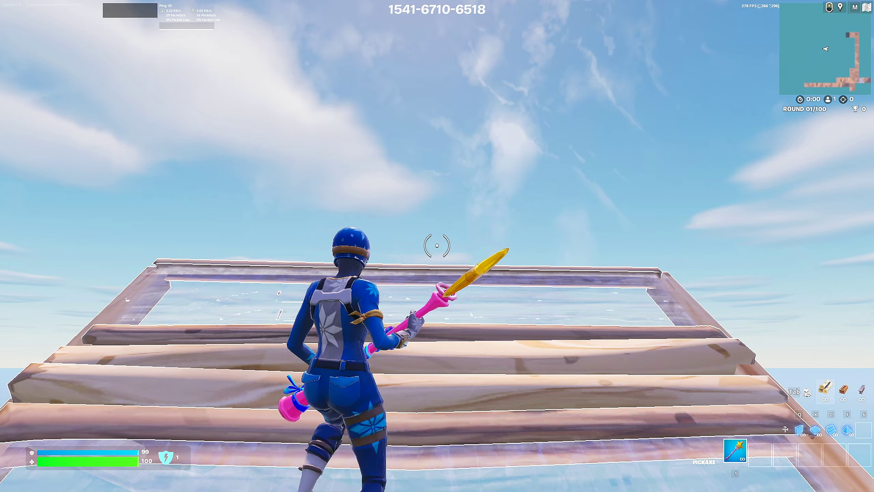
pyautogui.press('w')
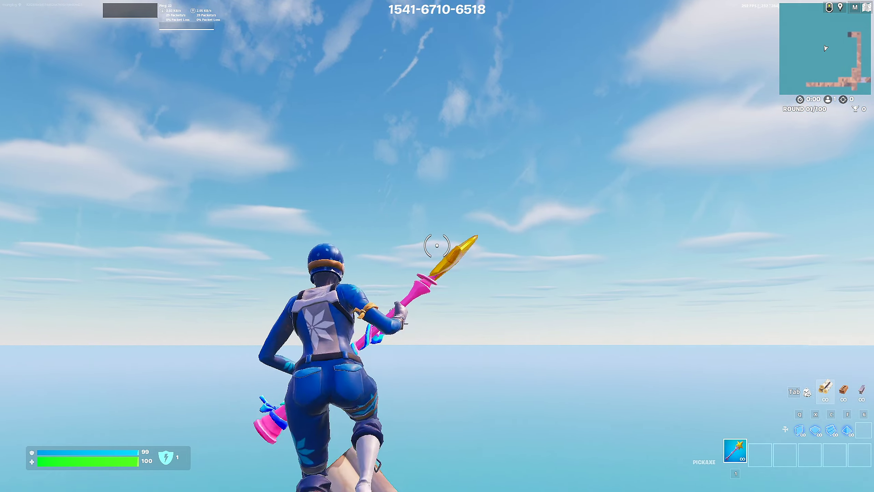